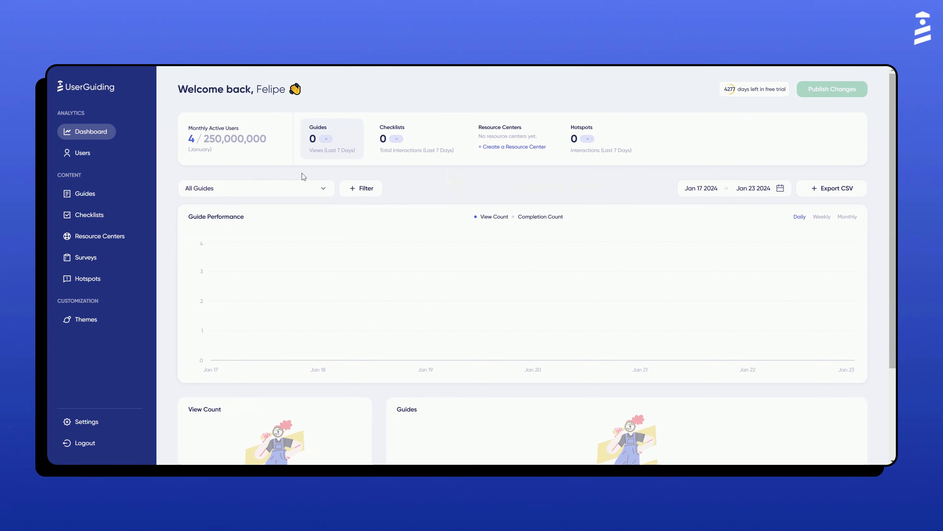
From the Resource Centers page, create a new Resource Center
{"action": "left_click", "coordinate": [112, 238]}
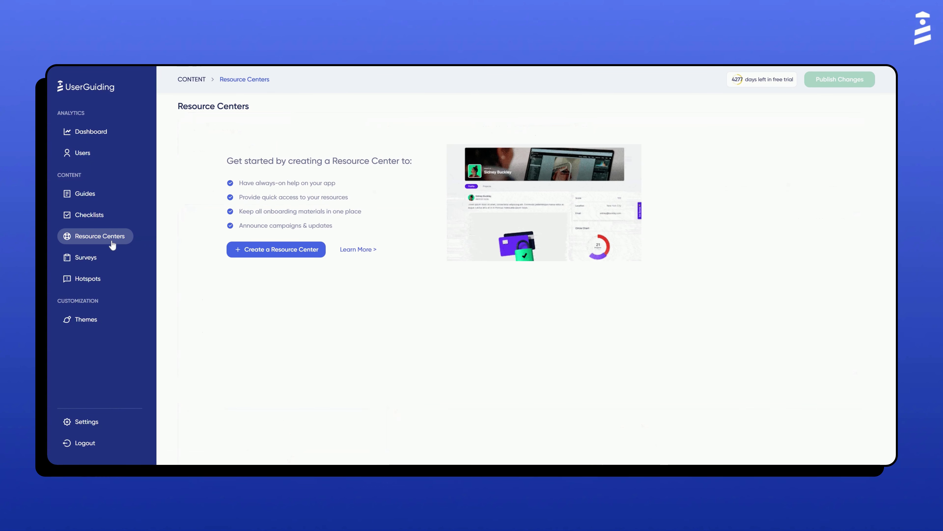
{"action": "left_click", "coordinate": [251, 249]}
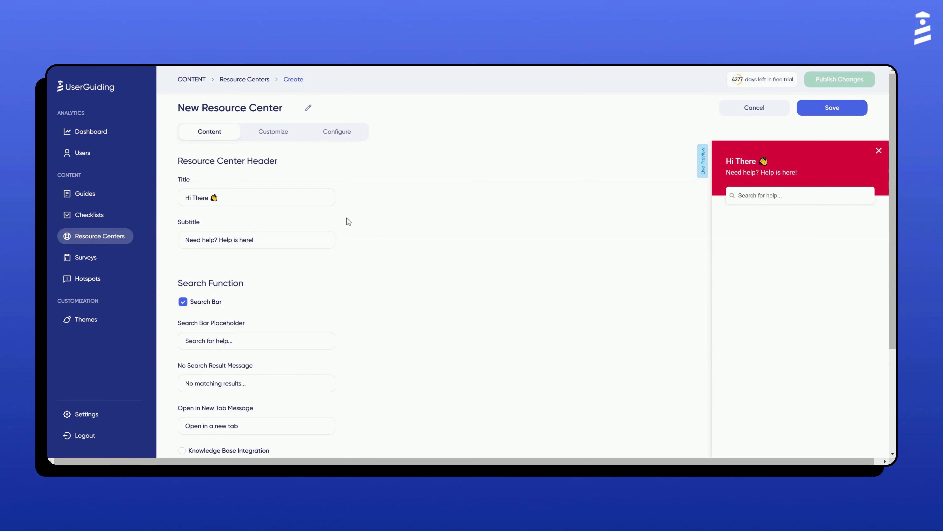
Replace the header title 'Hi There' with 'Need Help?'
{"action": "double_click", "coordinate": [200, 197]}
{"action": "key", "text": "shift+Home"}
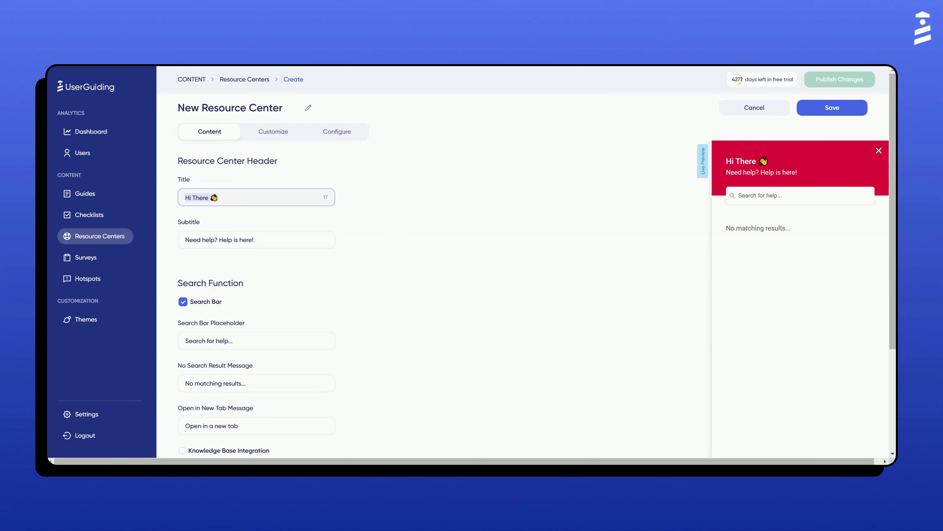
{"action": "type", "text": "Need Help?"}
{"action": "scroll", "coordinate": [386, 182], "scroll_direction": "down", "scroll_amount": 4}
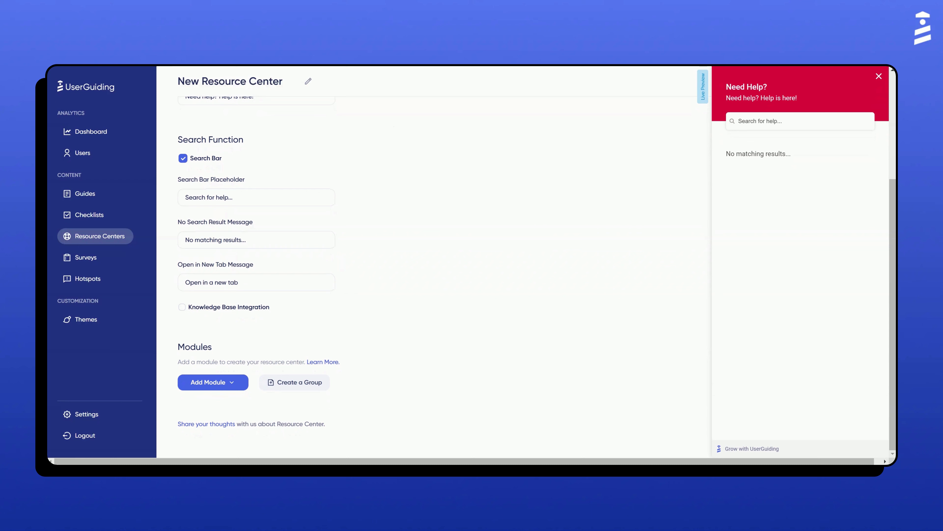
Add a guide module linked to the Welcome! guide
{"action": "left_click", "coordinate": [231, 385]}
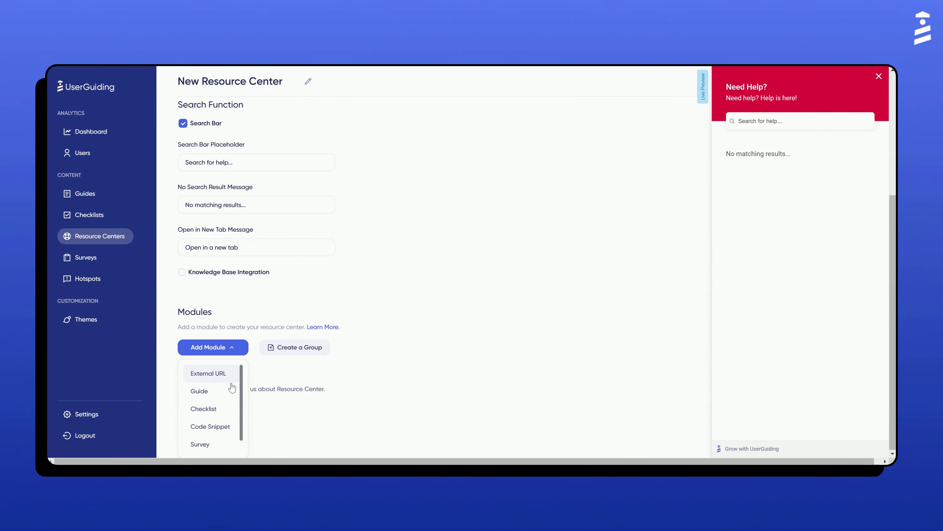
{"action": "left_click", "coordinate": [226, 391]}
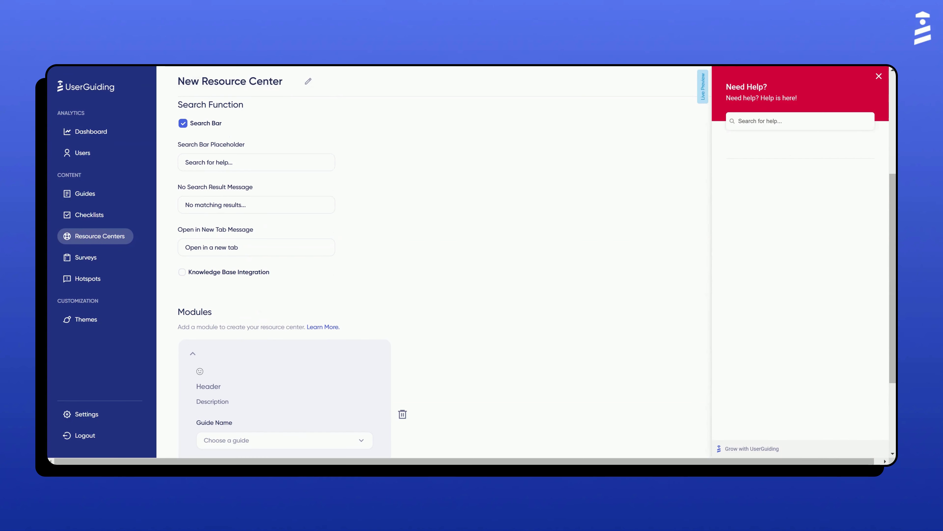
{"action": "scroll", "coordinate": [260, 389], "scroll_direction": "down", "scroll_amount": 3}
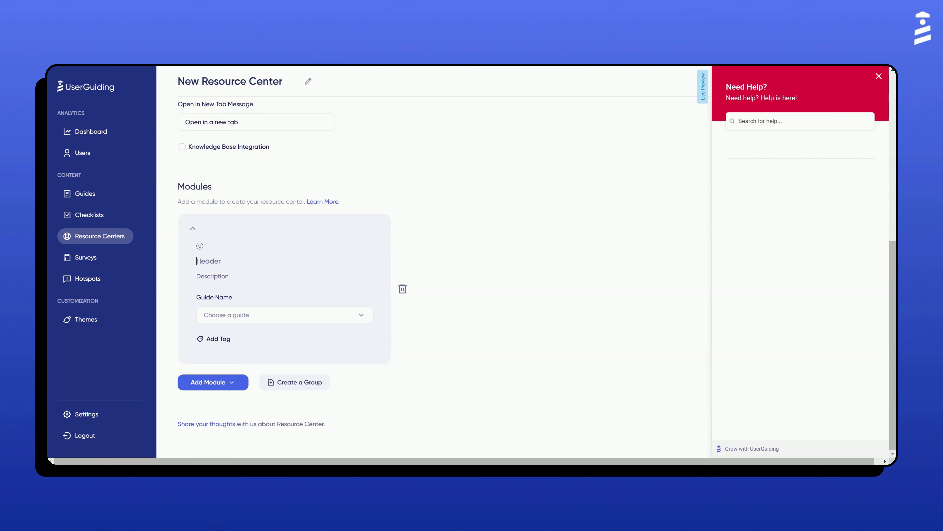
{"action": "left_click", "coordinate": [316, 320]}
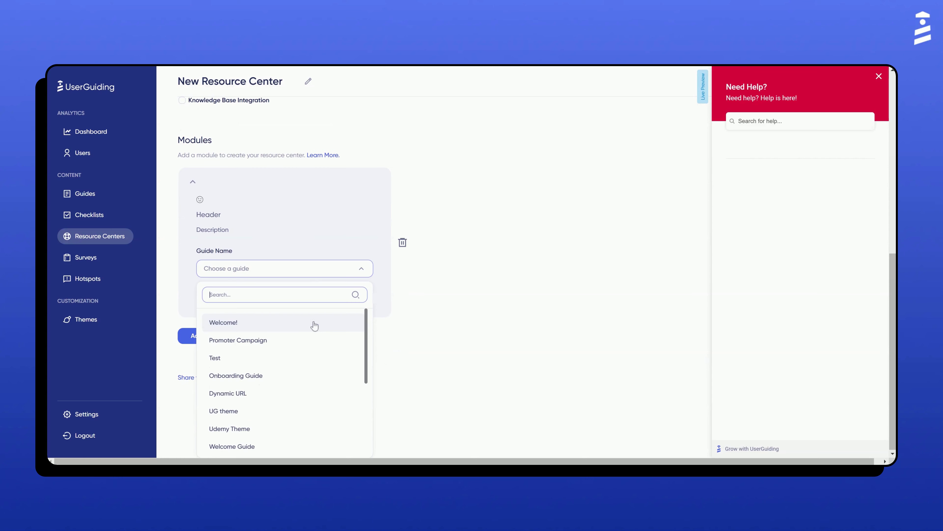
{"action": "left_click", "coordinate": [287, 328]}
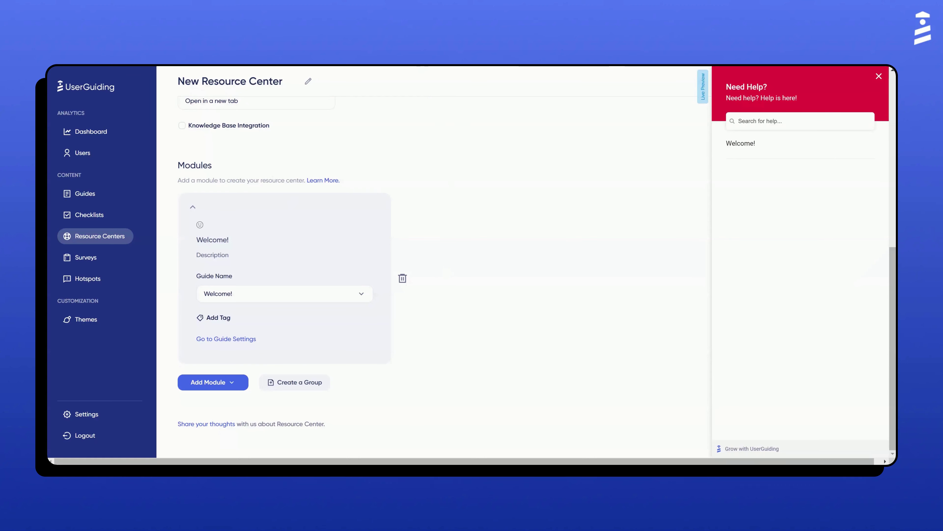
Title the module 'Onboarding 101', describe it 'Let's get started!', and give it a heart-eyes icon
{"action": "left_click_drag", "start_coordinate": [229, 240], "coordinate": [184, 238]}
{"action": "type", "text": "Onboarding 101"}
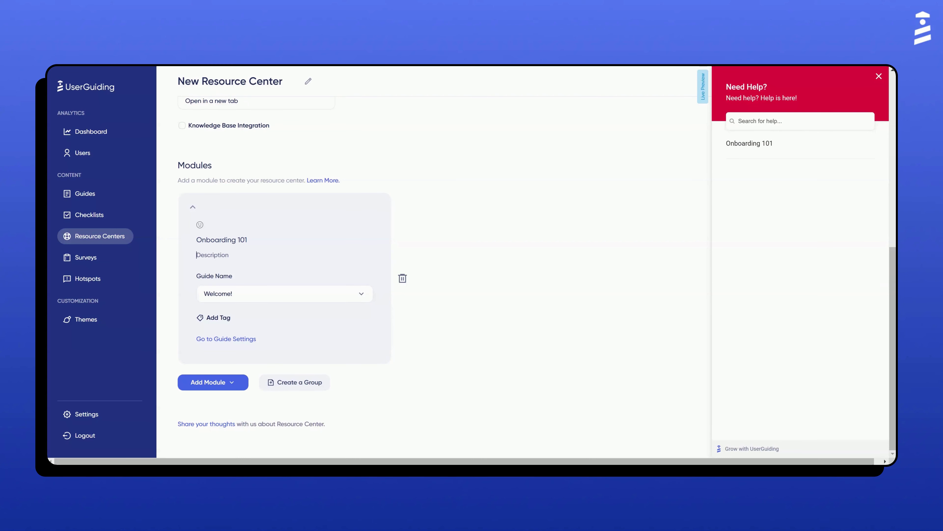
{"action": "type", "text": "Let's get started!"}
{"action": "left_click", "coordinate": [199, 225]}
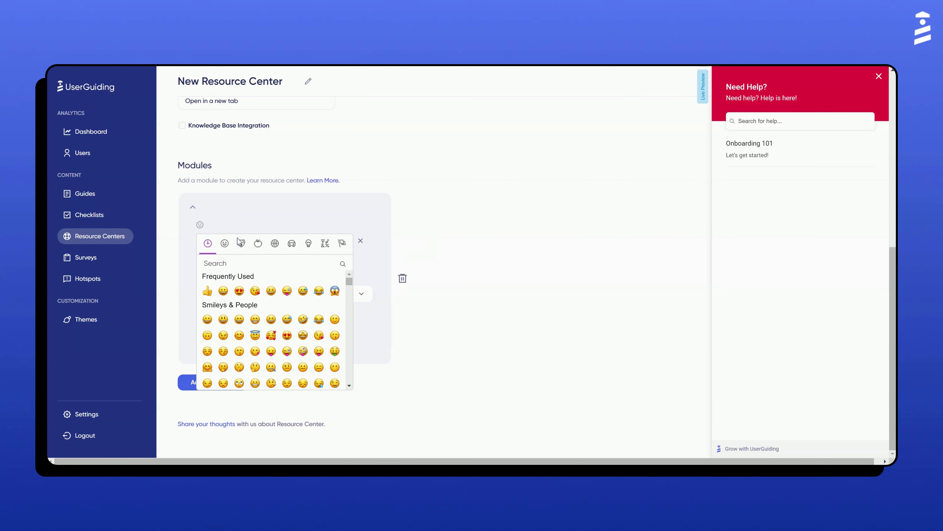
{"action": "left_click", "coordinate": [238, 290]}
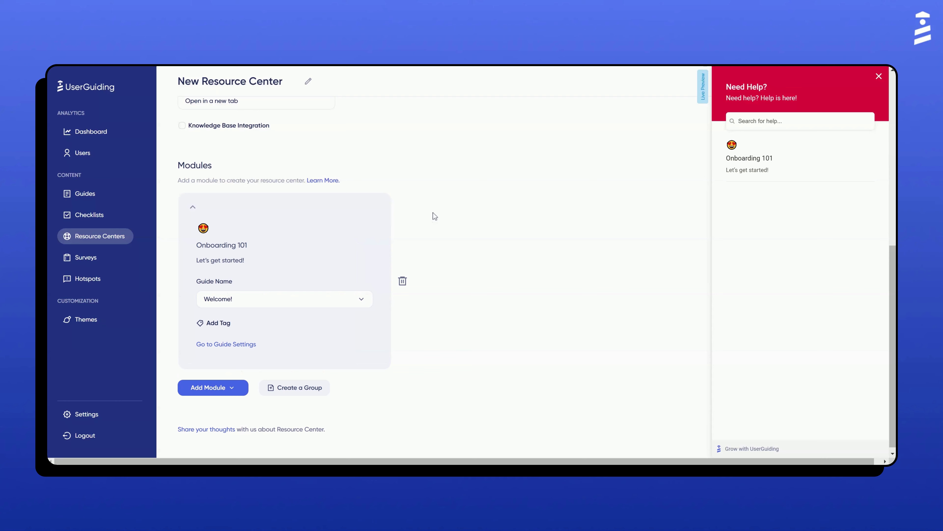
{"action": "left_click", "coordinate": [240, 393]}
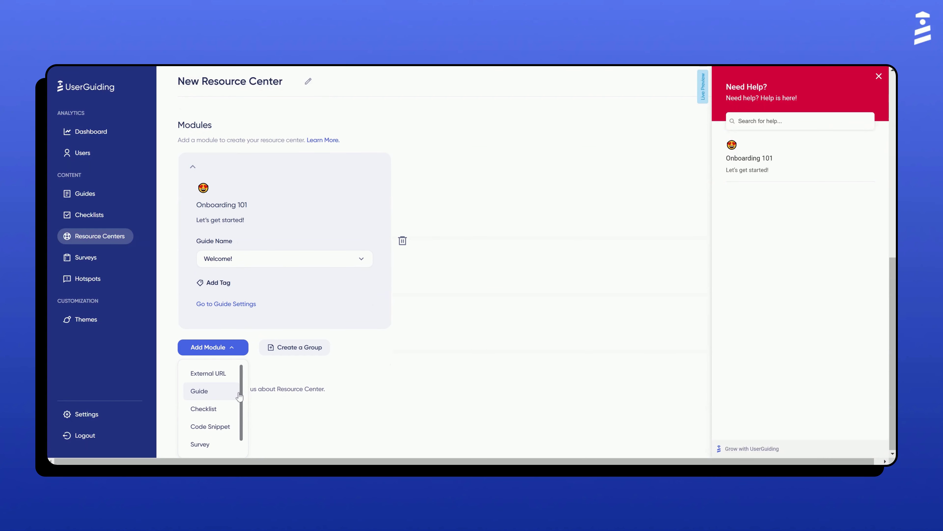
Add a checklist module using the Getting Started checklist
{"action": "left_click", "coordinate": [206, 409]}
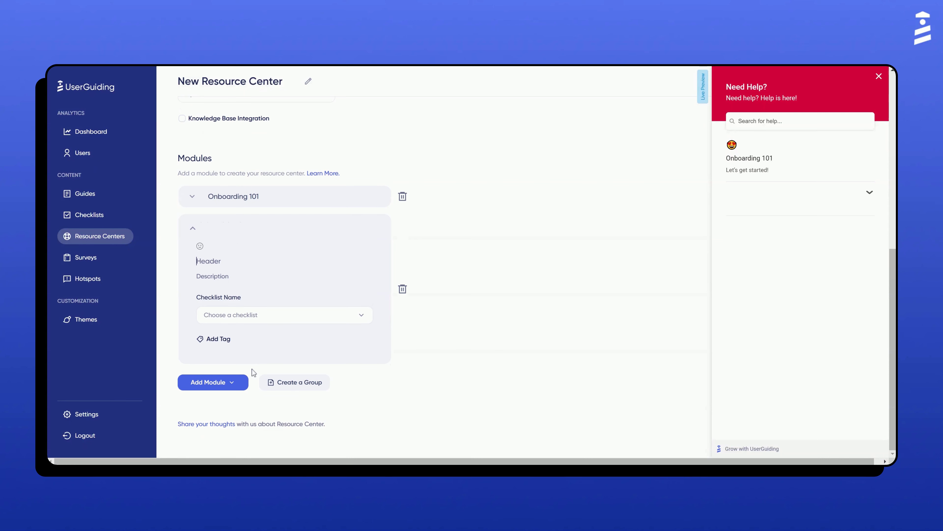
{"action": "left_click", "coordinate": [292, 323]}
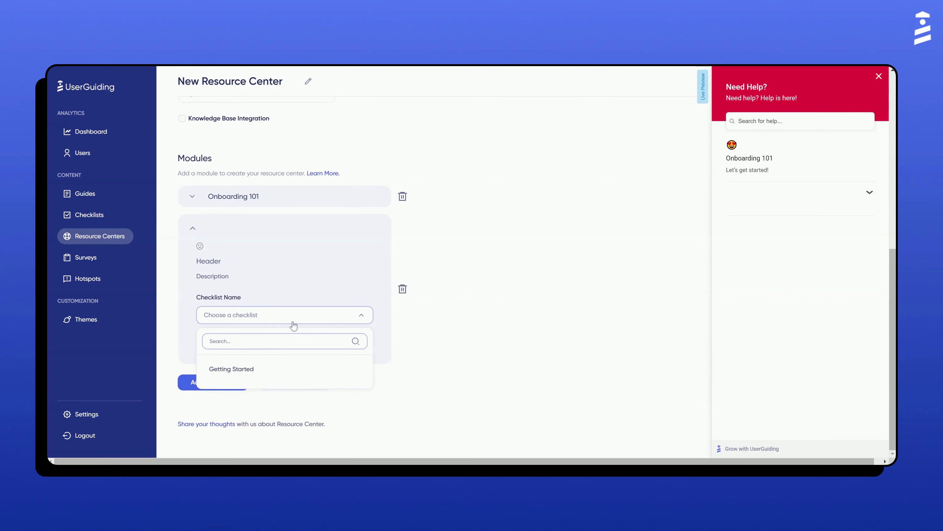
{"action": "left_click", "coordinate": [256, 376]}
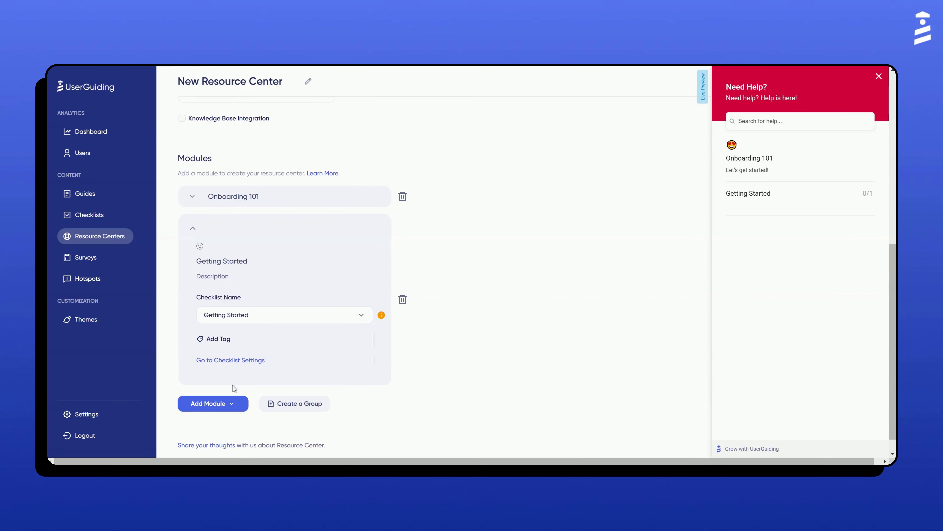
Add a 'How was your experience?' survey module that hides once answered
{"action": "left_click", "coordinate": [226, 401]}
{"action": "left_click", "coordinate": [213, 443]}
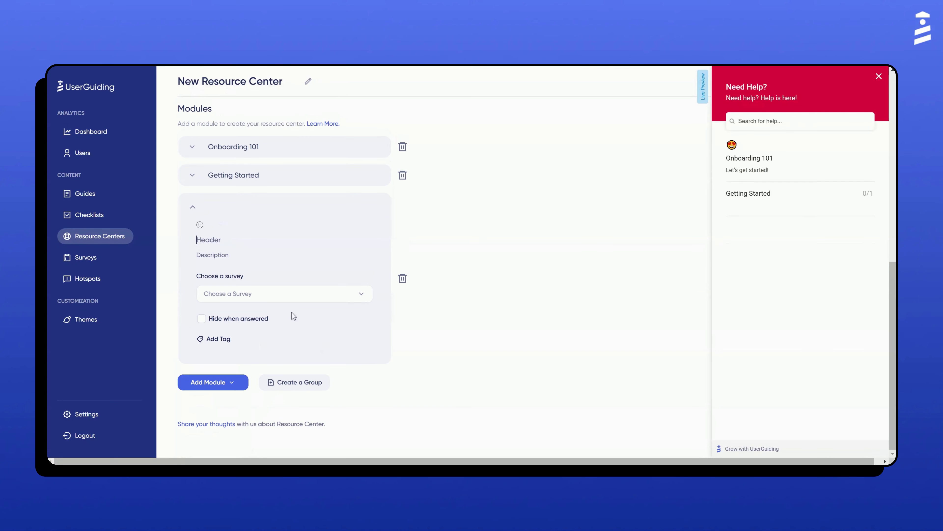
{"action": "left_click", "coordinate": [293, 299]}
{"action": "left_click", "coordinate": [269, 347]}
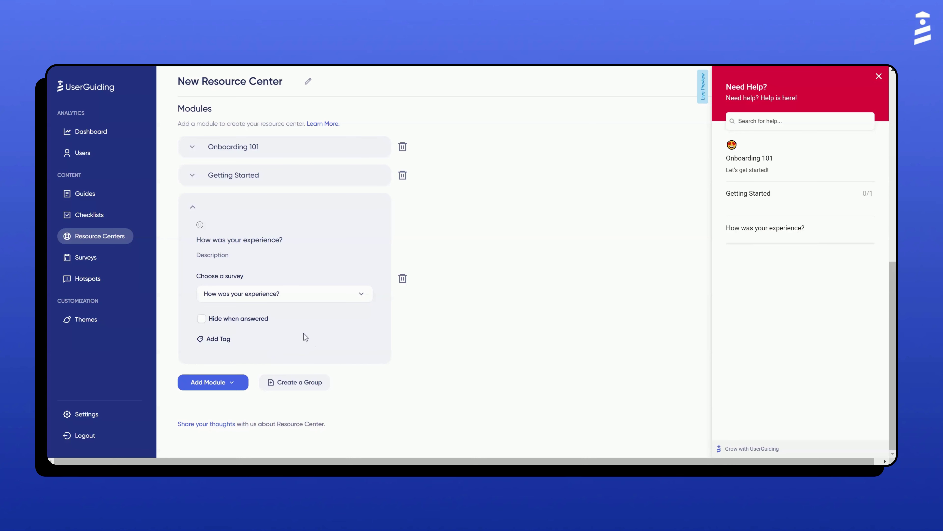
{"action": "left_click", "coordinate": [243, 323]}
{"action": "left_click", "coordinate": [234, 383]}
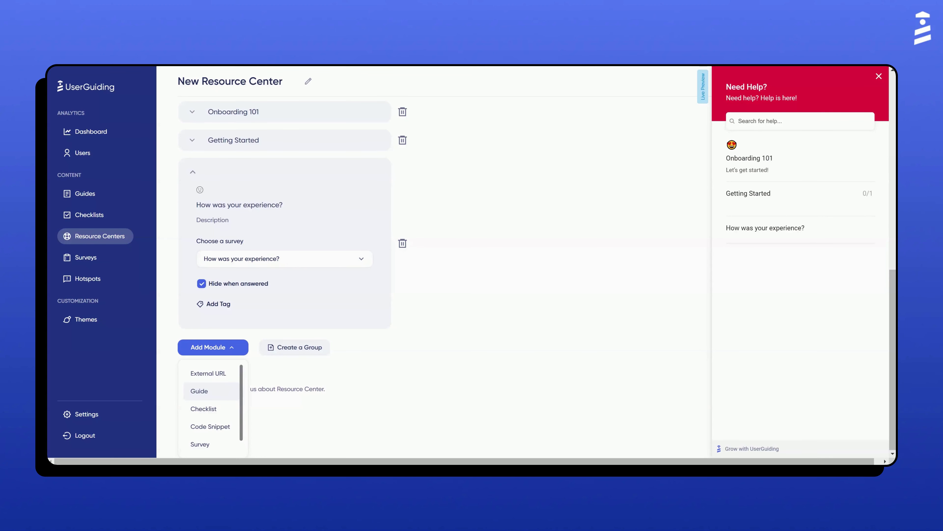
Add an External URL module pointing to the Udemy blog article, displayed inside the widget
{"action": "left_click", "coordinate": [233, 376]}
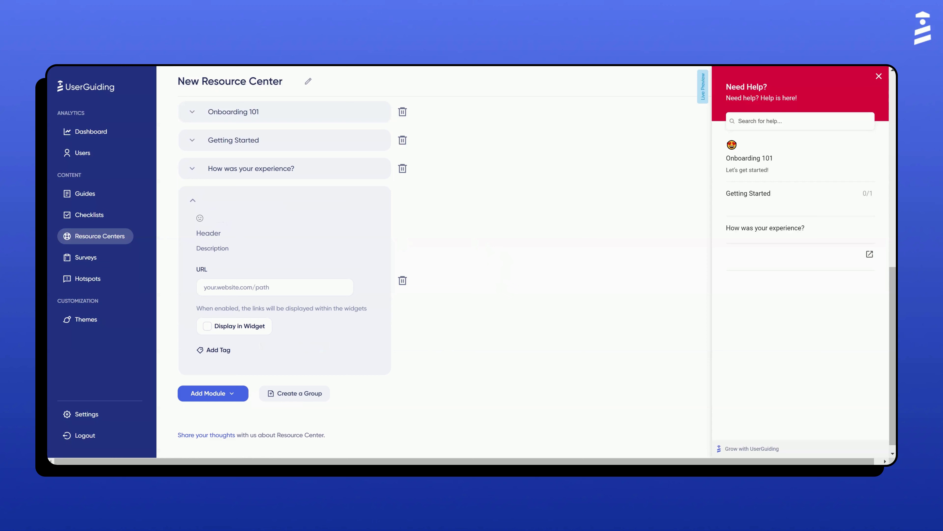
{"action": "left_click", "coordinate": [275, 287]}
{"action": "key", "text": "ctrl+v"}
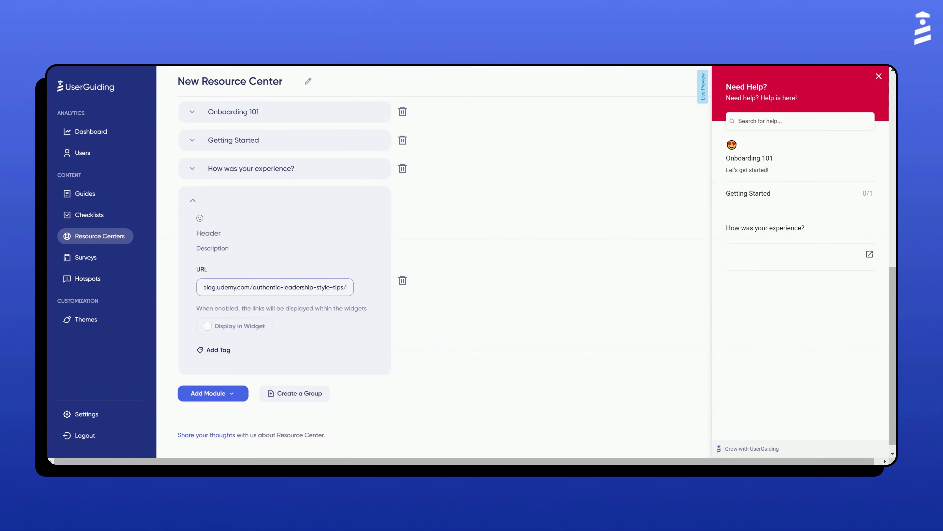
{"action": "left_click", "coordinate": [441, 70]}
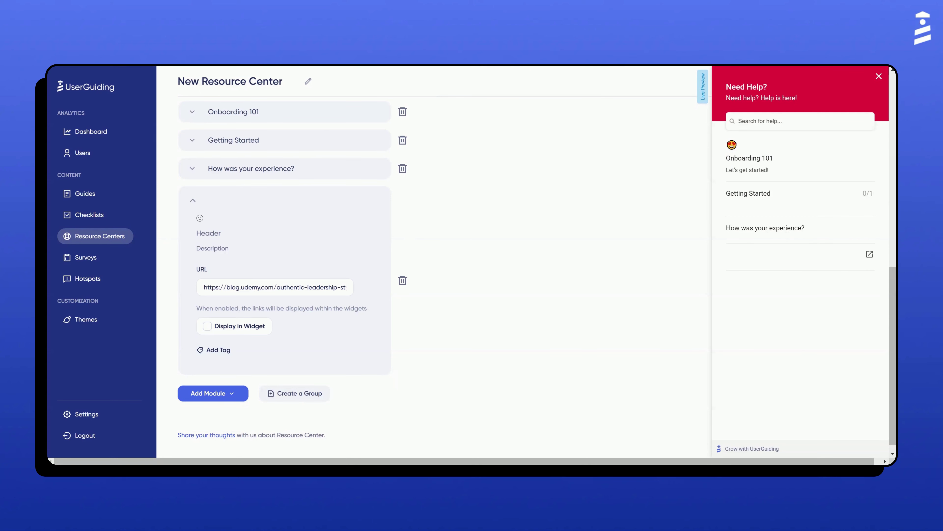
{"action": "left_click", "coordinate": [222, 326]}
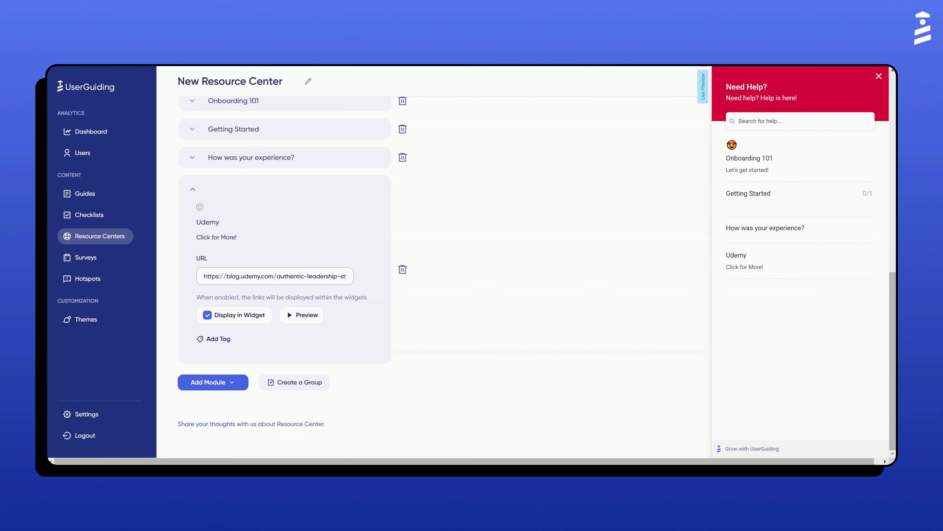
Add a snippet module with the pasted mailto HTML and header 'E-mail us!'
{"action": "left_click", "coordinate": [212, 382]}
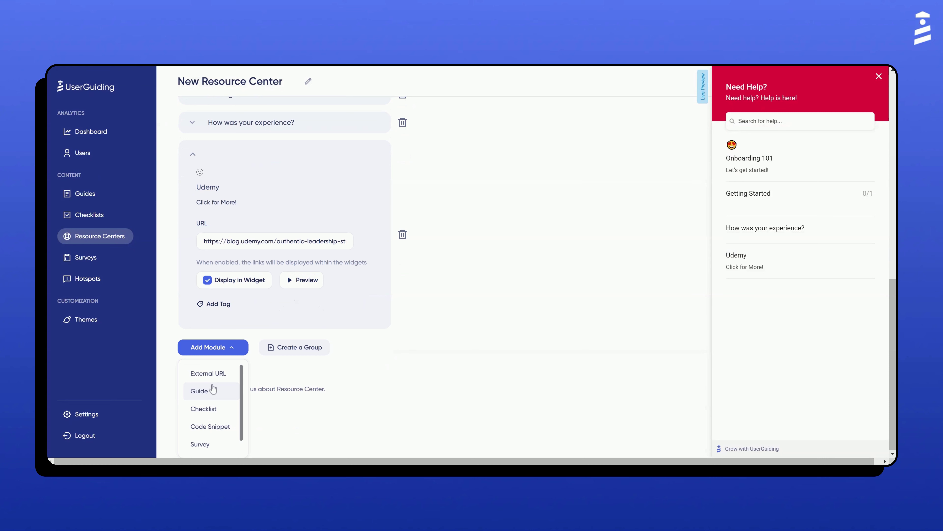
{"action": "left_click", "coordinate": [211, 426]}
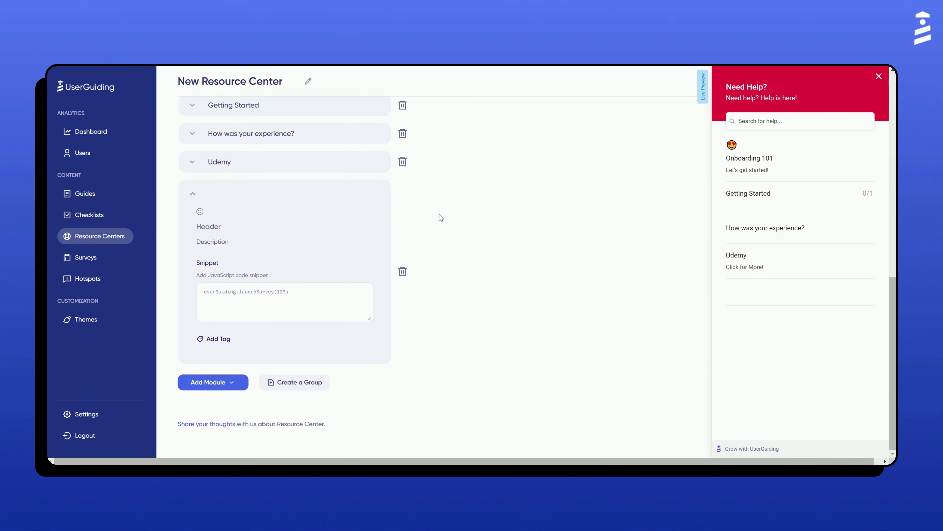
{"action": "left_click", "coordinate": [270, 286]}
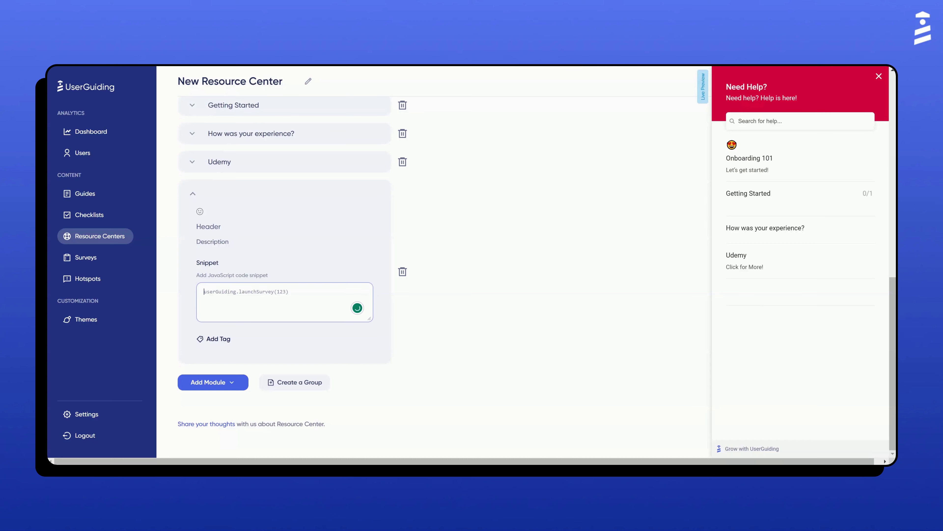
{"action": "key", "text": "ctrl+v"}
{"action": "type", "text": "E-mail us!"}
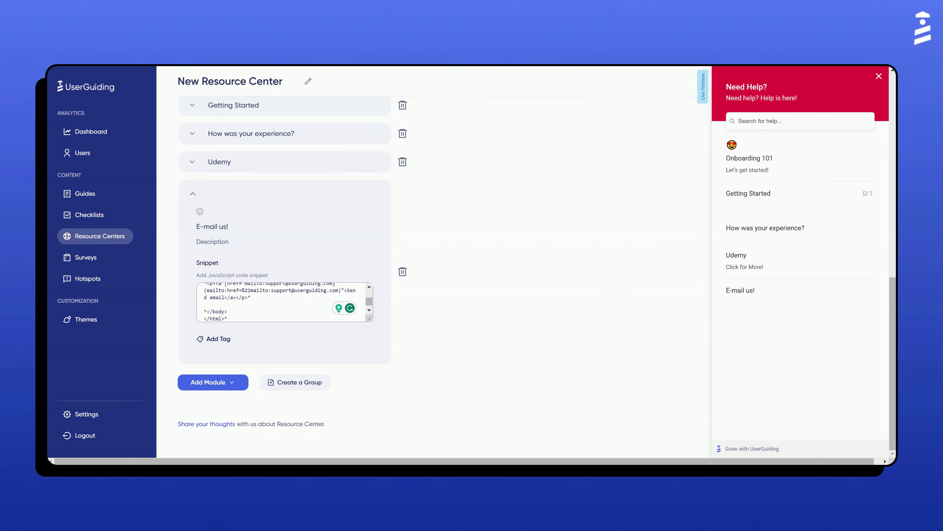
{"action": "scroll", "coordinate": [282, 302], "scroll_direction": "up", "scroll_amount": 5}
{"action": "scroll", "coordinate": [285, 260], "scroll_direction": "up", "scroll_amount": 1}
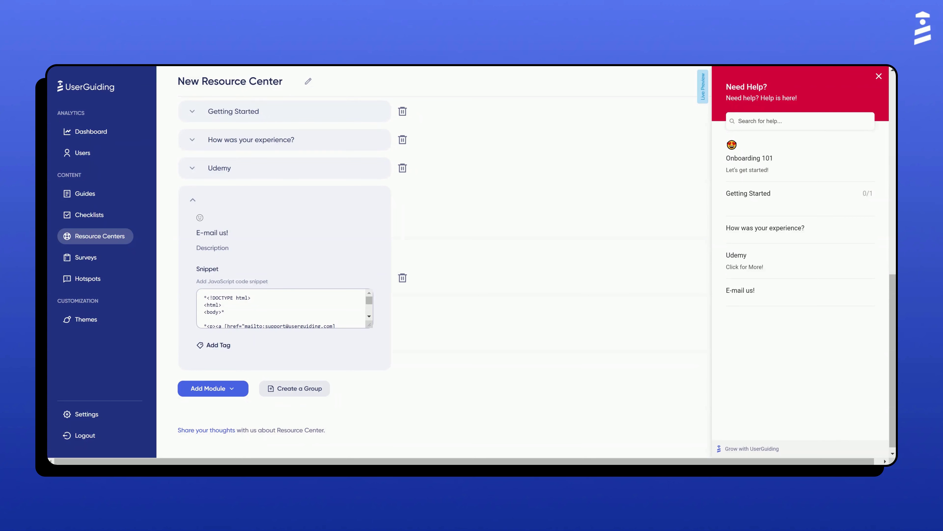
Group the Onboarding 101 and Getting Started modules under the header 'Getting Started!'
{"action": "left_click", "coordinate": [312, 388]}
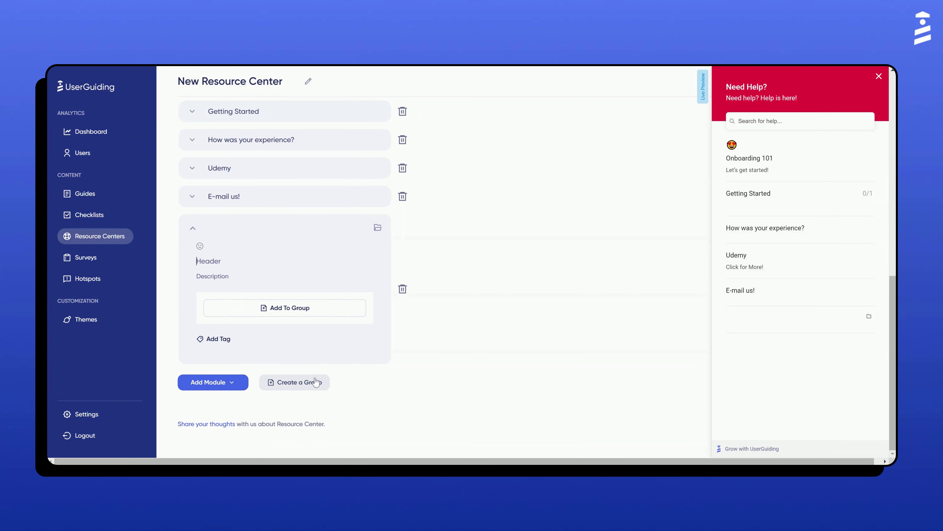
{"action": "left_click", "coordinate": [301, 307]}
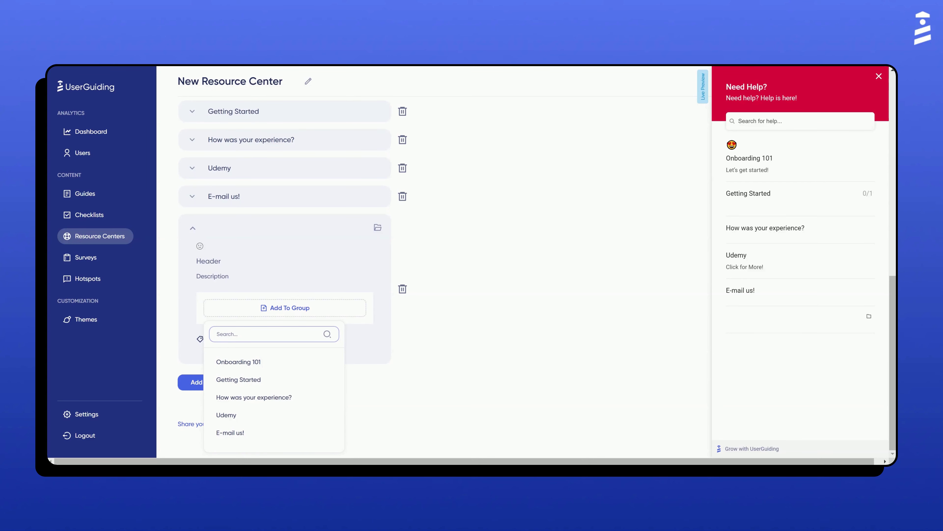
{"action": "left_click", "coordinate": [258, 362]}
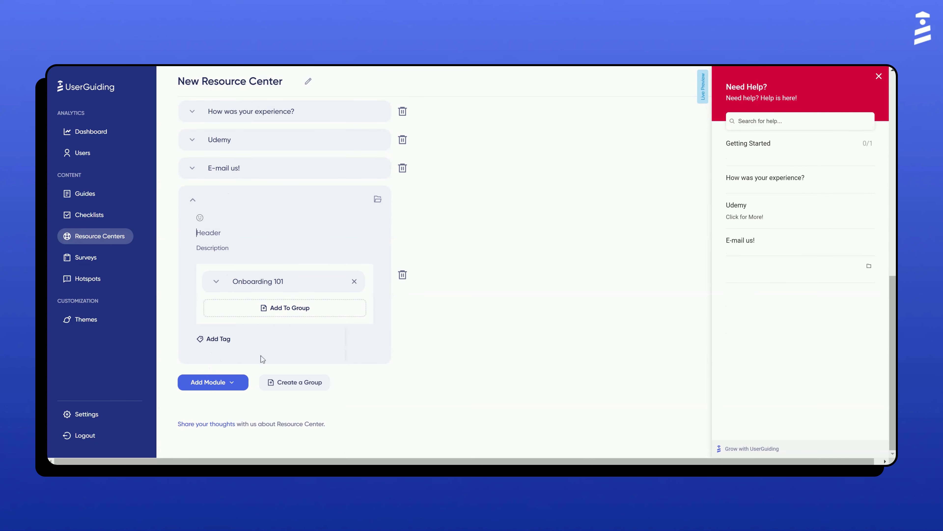
{"action": "left_click", "coordinate": [288, 306]}
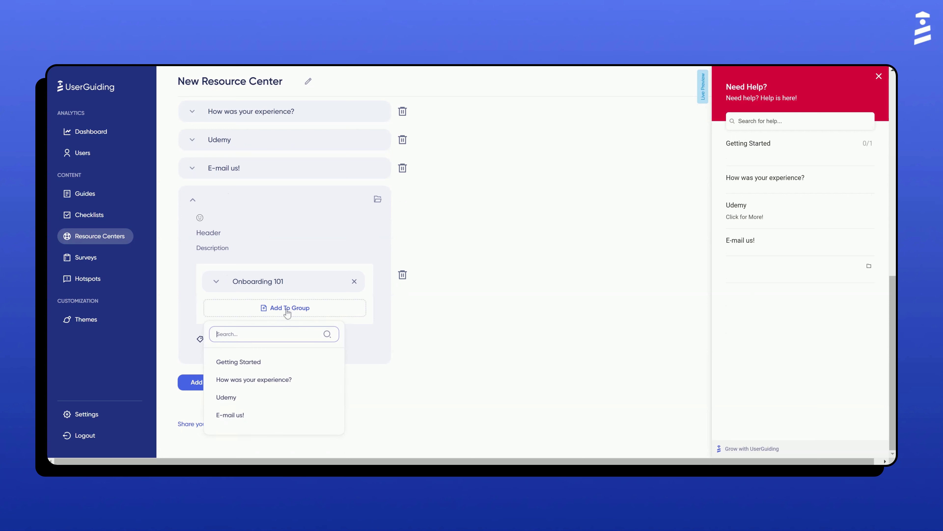
{"action": "left_click", "coordinate": [265, 363]}
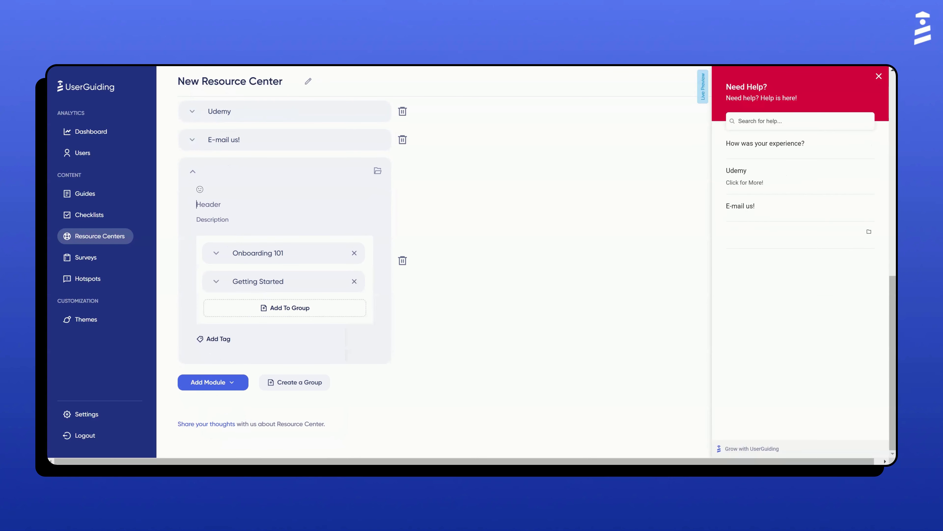
{"action": "type", "text": "Getting Started!"}
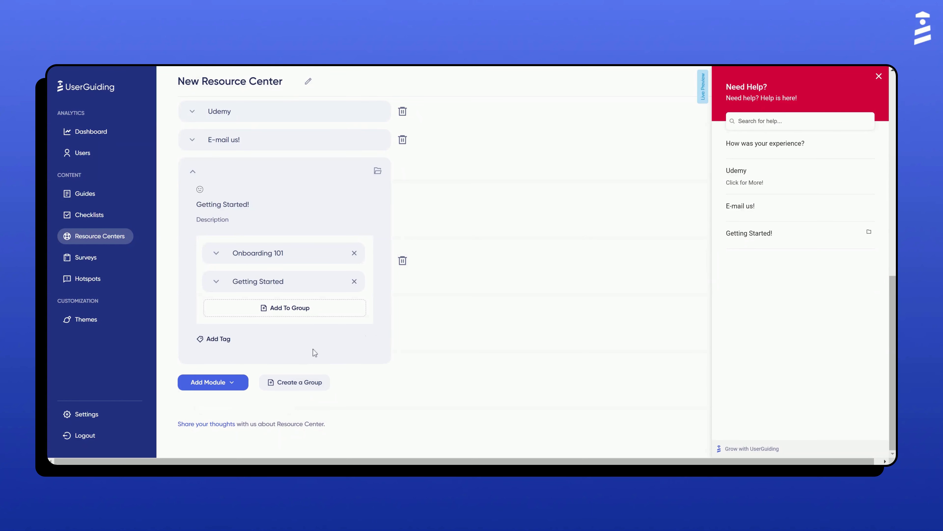
Create a new tag named 'Onboarding' and apply it to the group
{"action": "left_click", "coordinate": [219, 338]}
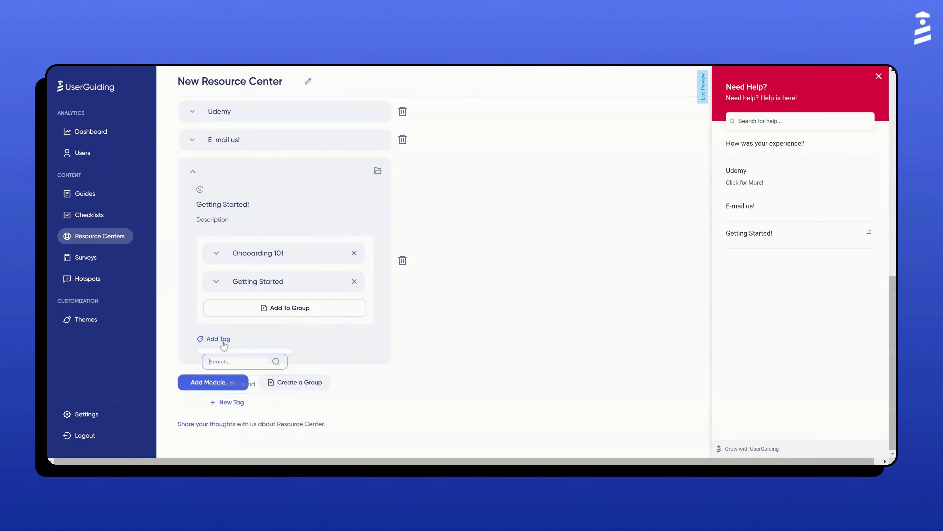
{"action": "left_click", "coordinate": [226, 401]}
{"action": "left_click_drag", "start_coordinate": [224, 389], "coordinate": [260, 389]}
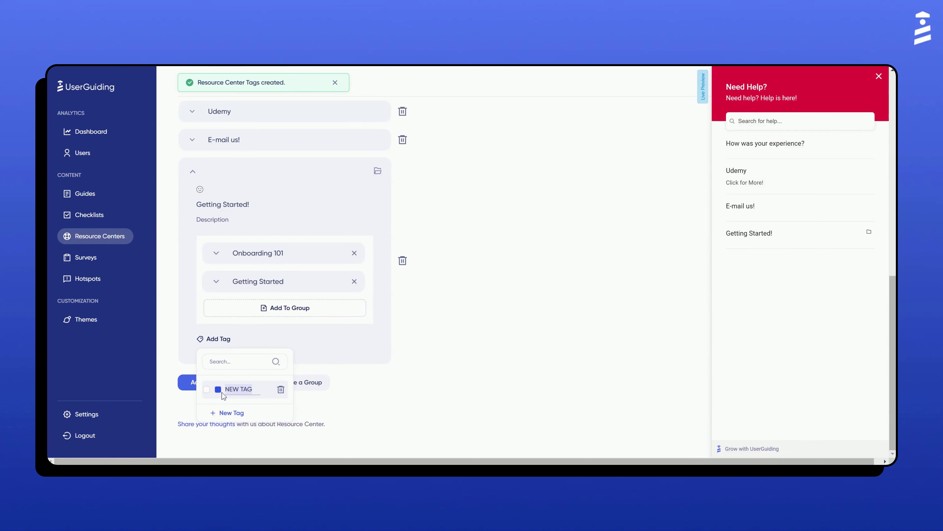
{"action": "type", "text": "Onboarding"}
{"action": "left_click", "coordinate": [207, 389]}
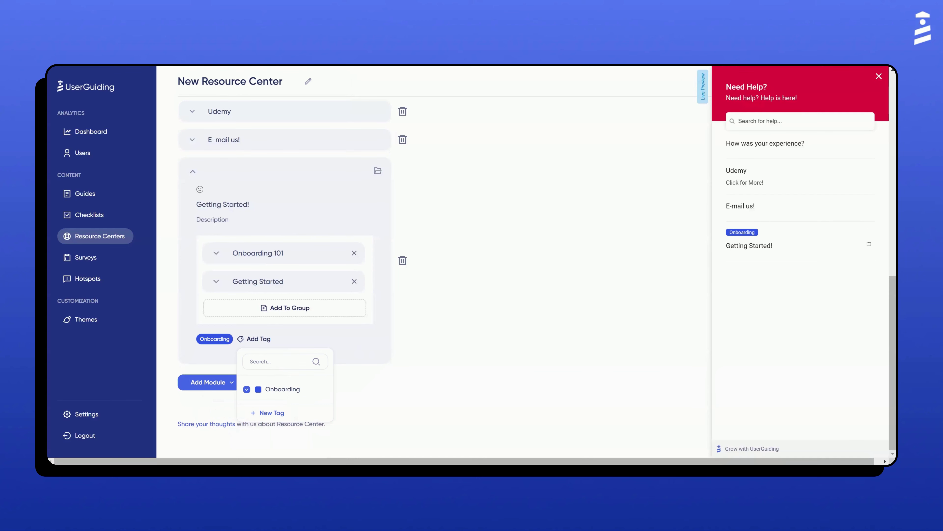
{"action": "left_click", "coordinate": [453, 312]}
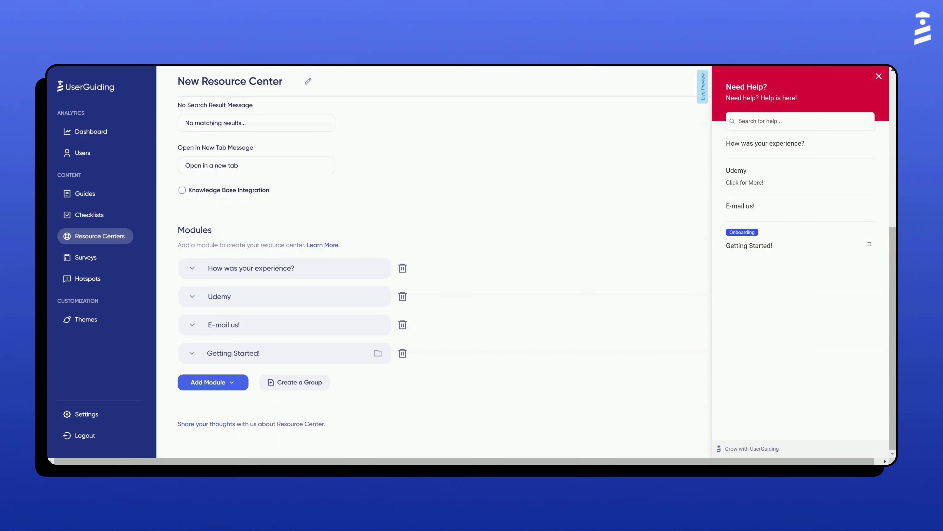
{"action": "left_click", "coordinate": [247, 193]}
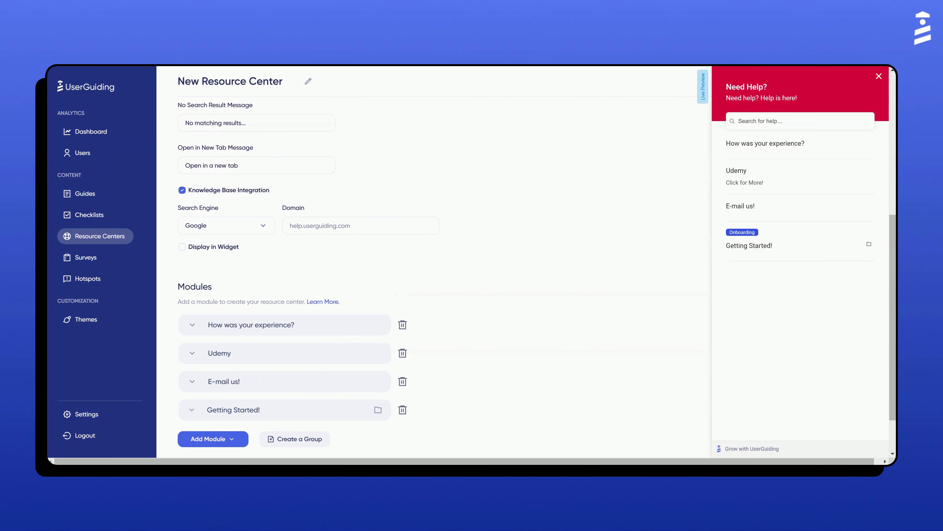
{"action": "left_click", "coordinate": [225, 231]}
{"action": "left_click", "coordinate": [216, 271]}
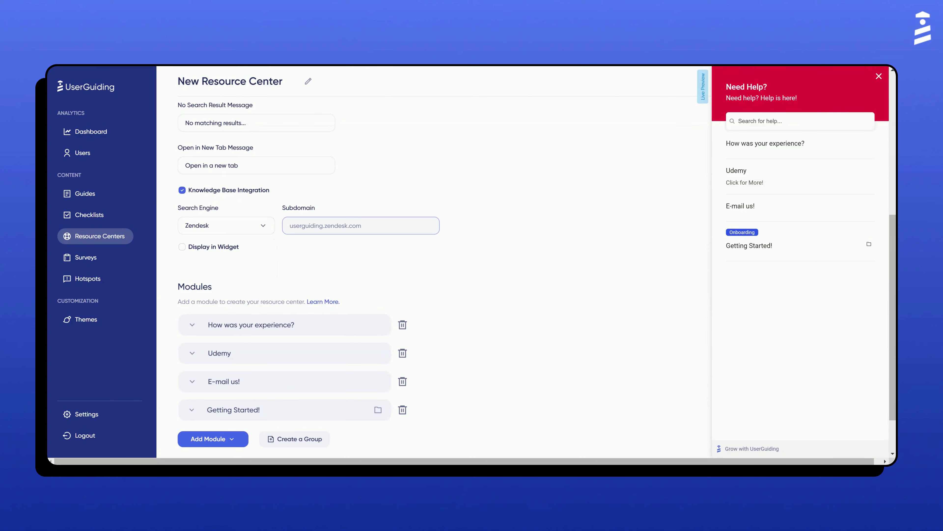
{"action": "type", "text": "https://support.zendesk.com/hc/en-us"}
{"action": "left_click", "coordinate": [464, 237]}
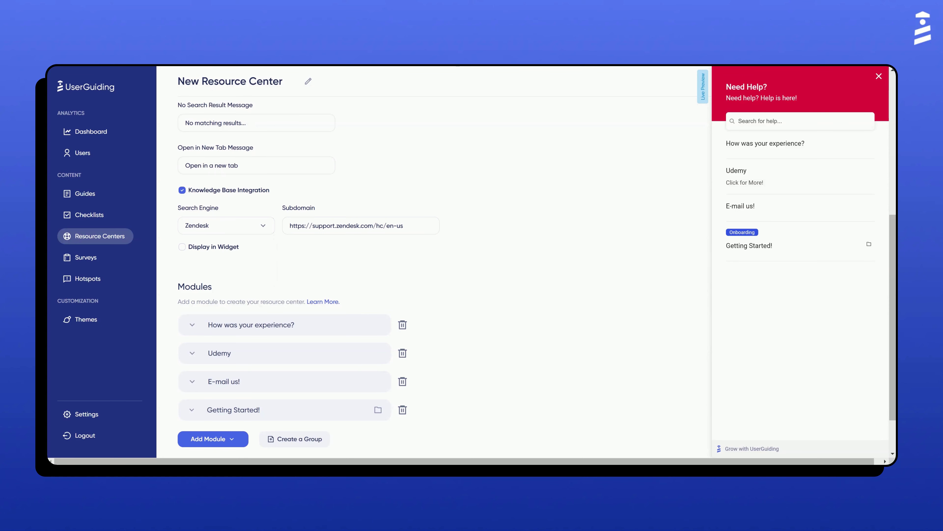
Save the resource center and publish the changes live
{"action": "scroll", "coordinate": [469, 93], "scroll_direction": "up", "scroll_amount": 8}
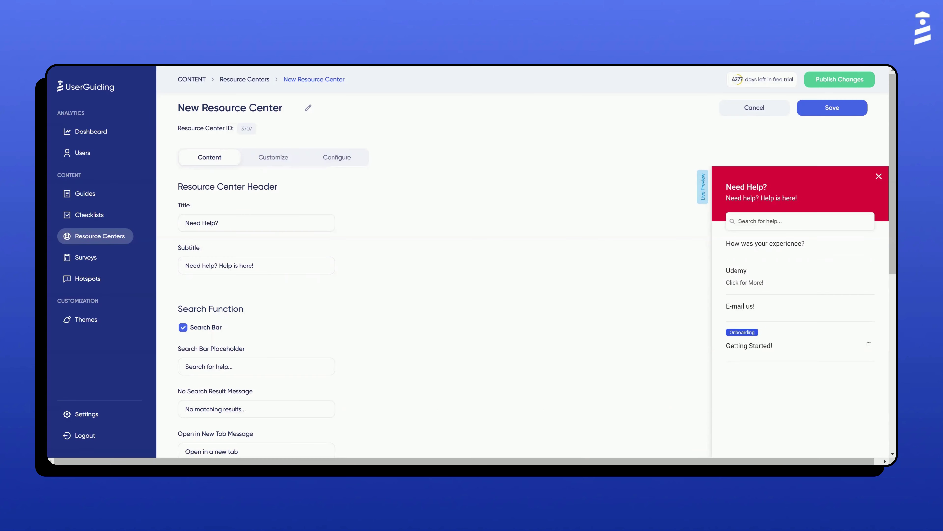
{"action": "left_click", "coordinate": [830, 111]}
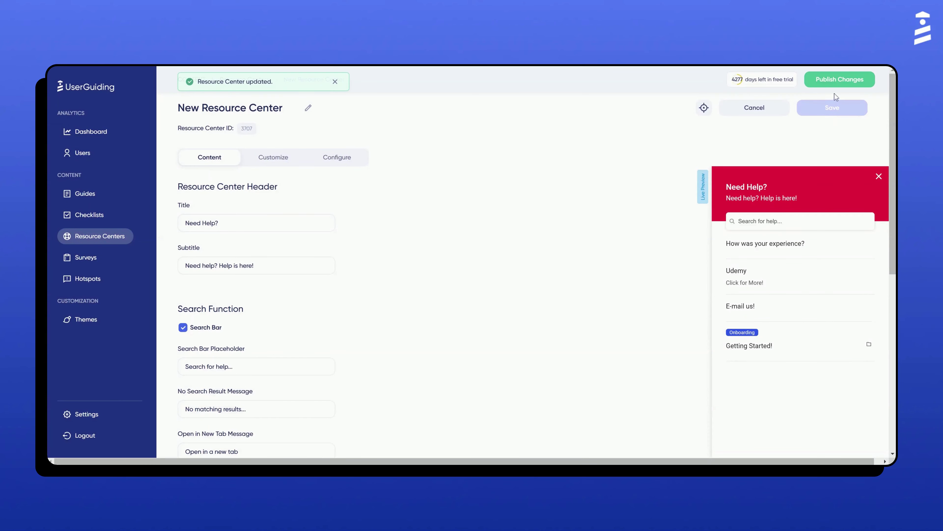
{"action": "left_click", "coordinate": [840, 82]}
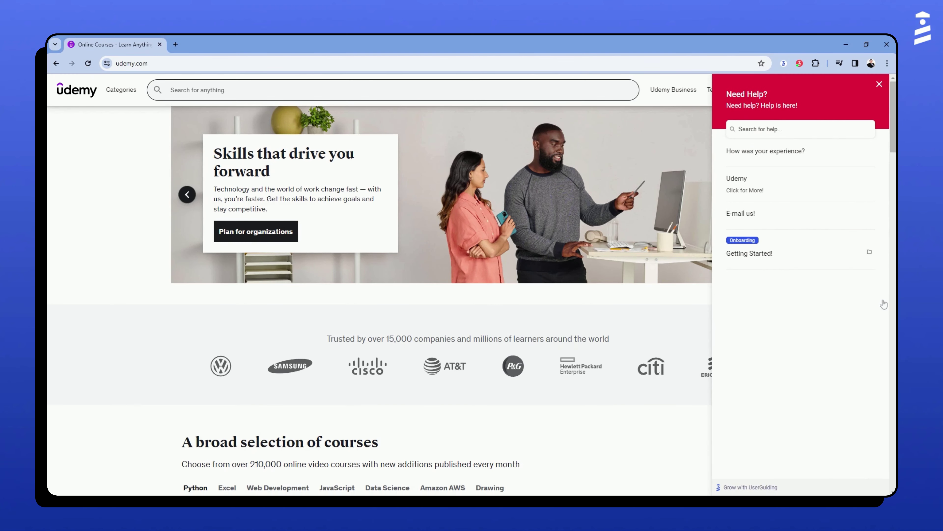
{"action": "left_click", "coordinate": [817, 129]}
{"action": "type", "text": "Webhook"}
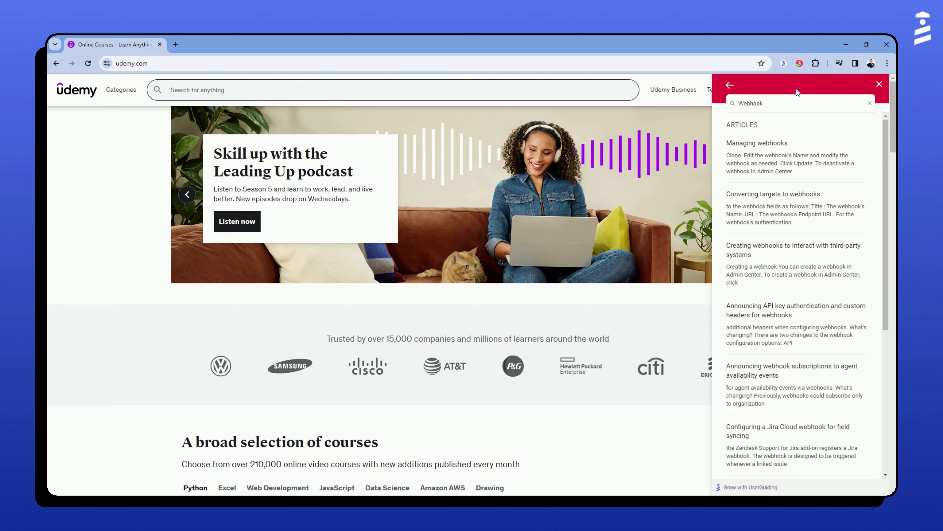
{"action": "left_click", "coordinate": [731, 86]}
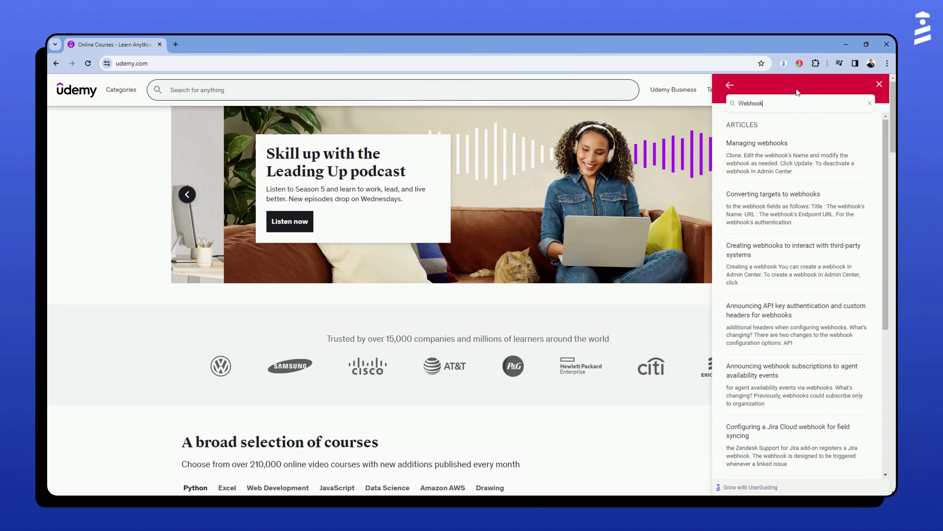
{"action": "left_click", "coordinate": [879, 85]}
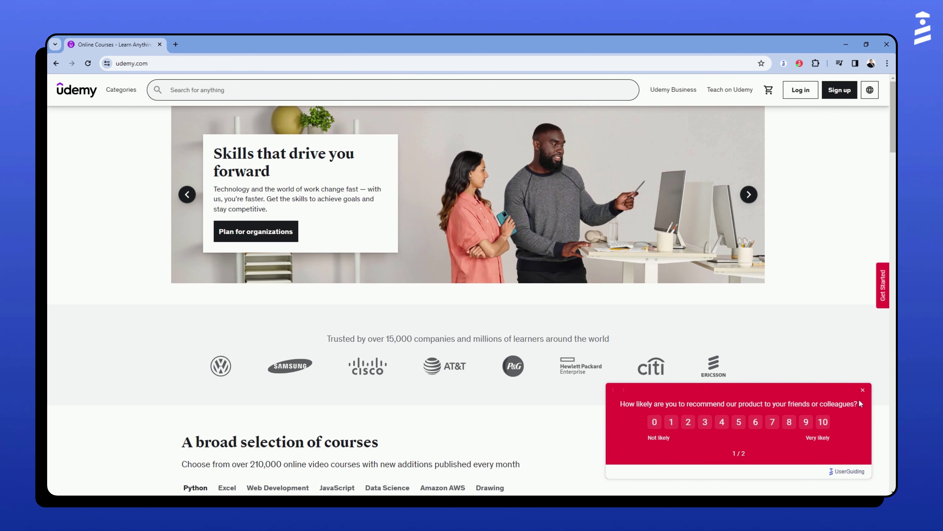
{"action": "left_click", "coordinate": [863, 390]}
{"action": "left_click", "coordinate": [882, 306]}
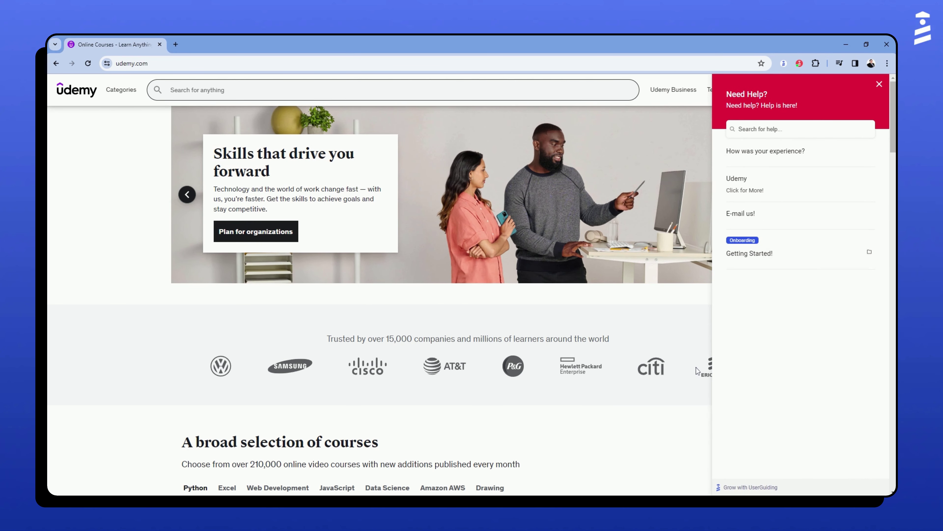